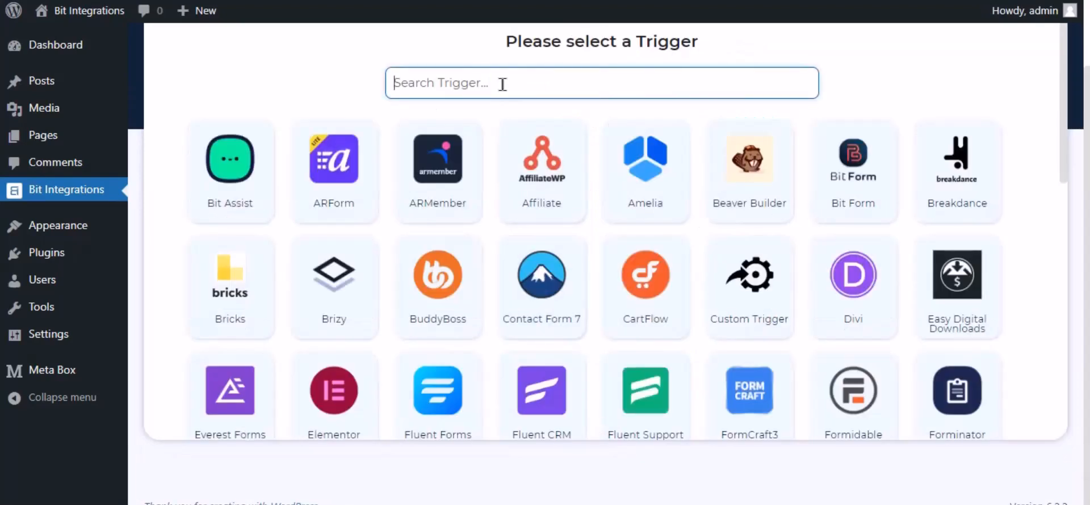
- Choose MB Frontend Submission as the trigger with the Bit Integrations form and proceed to action selection
text(mb front)
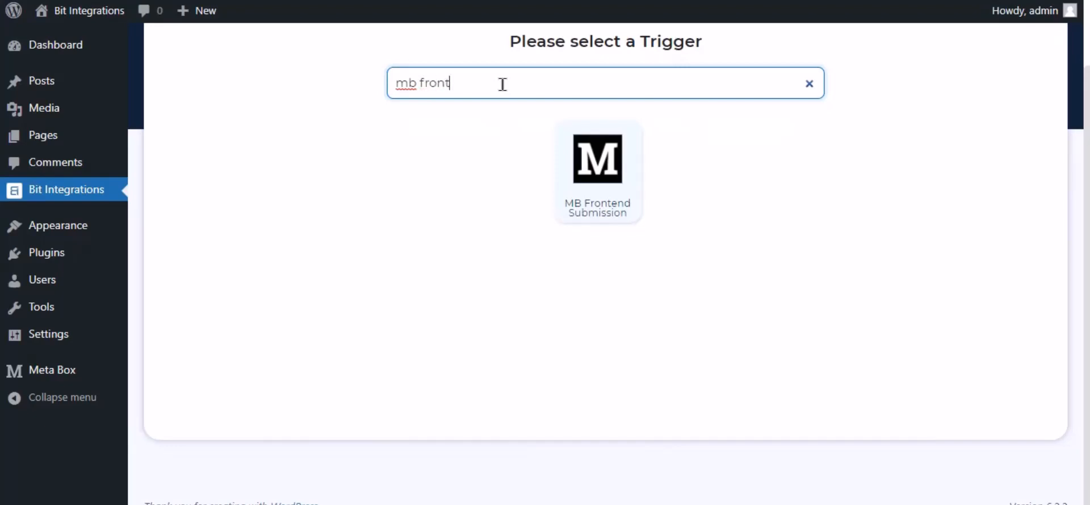
click(592, 189)
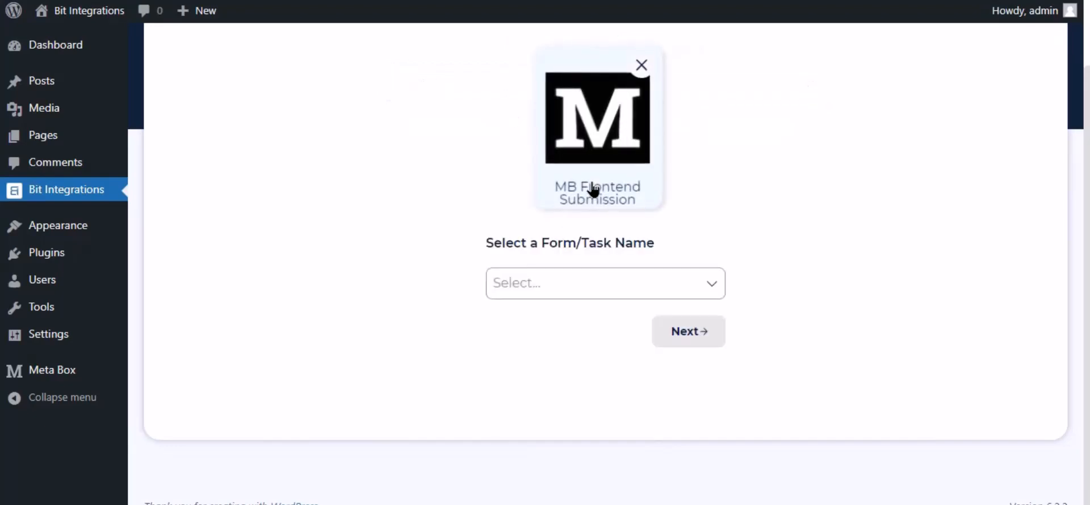
click(535, 287)
click(553, 321)
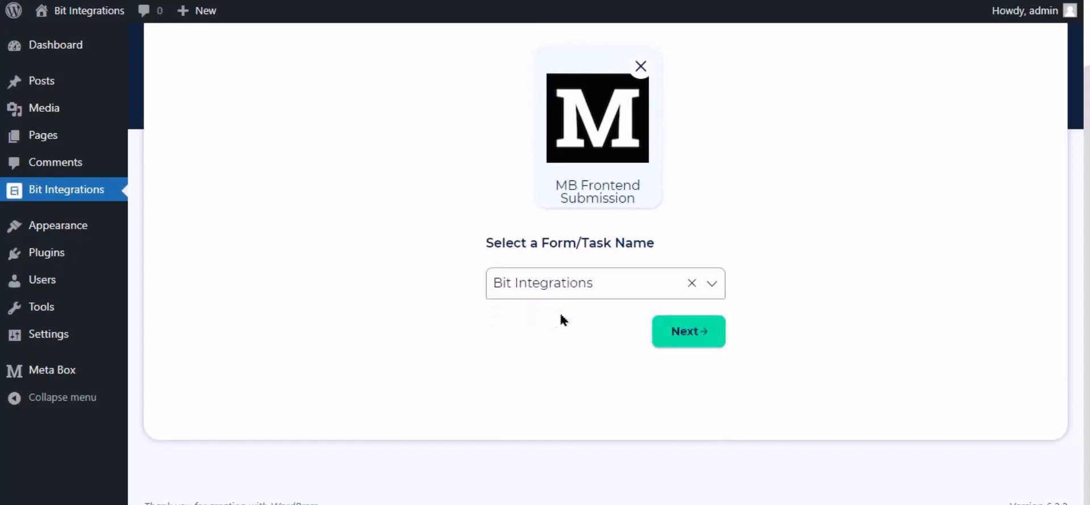
click(689, 333)
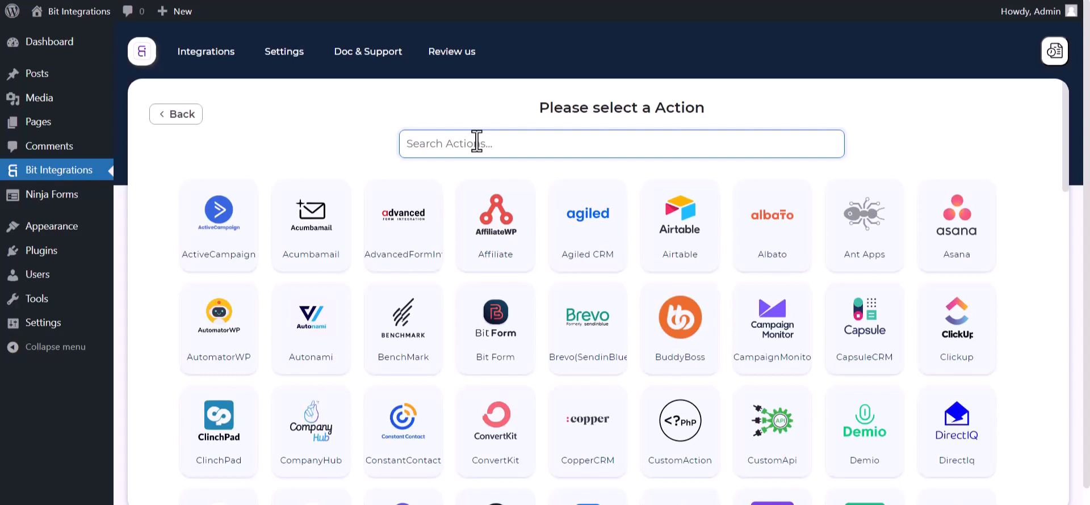
- Select Albato as the action and open a new automation in the Albato dashboard
text(al)
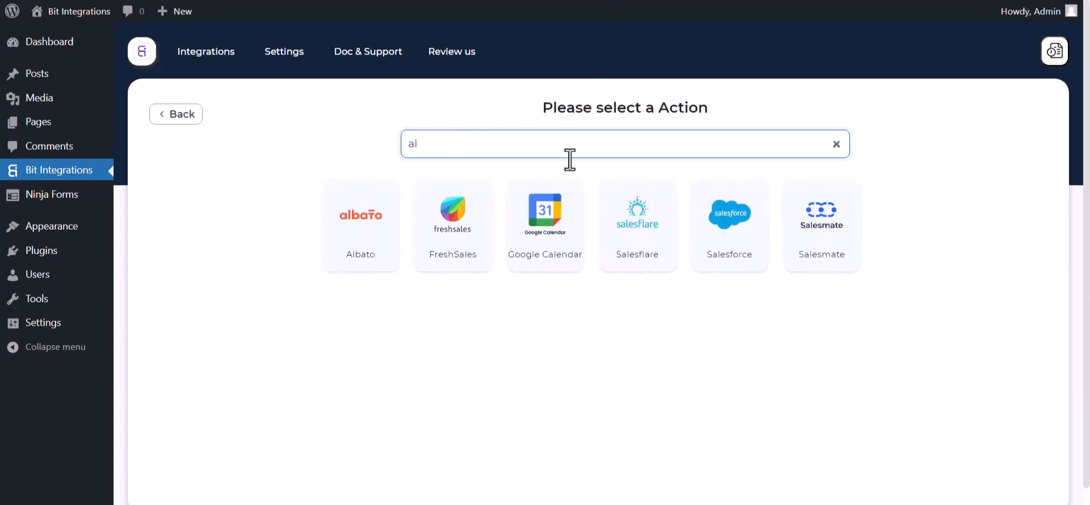
click(348, 206)
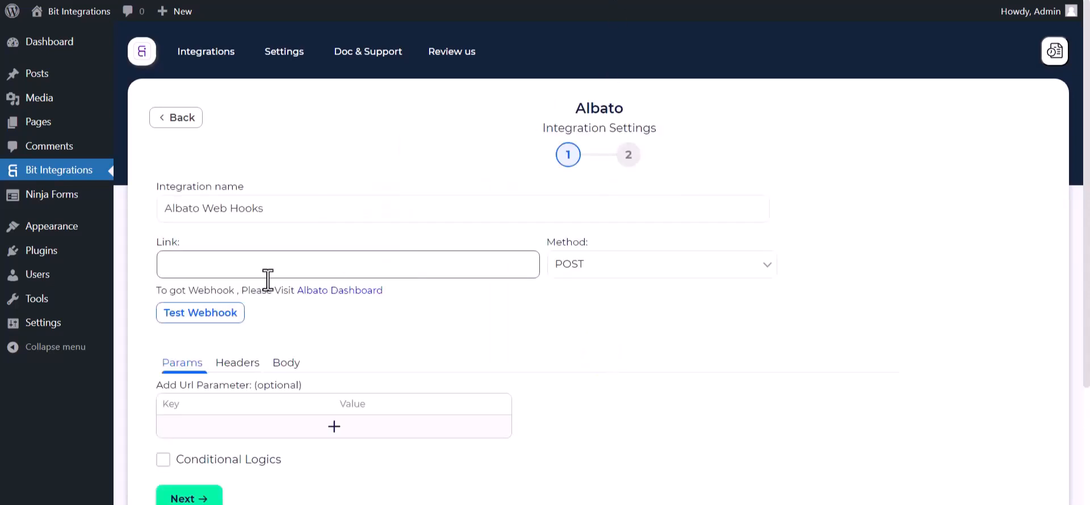
click(328, 297)
click(301, 151)
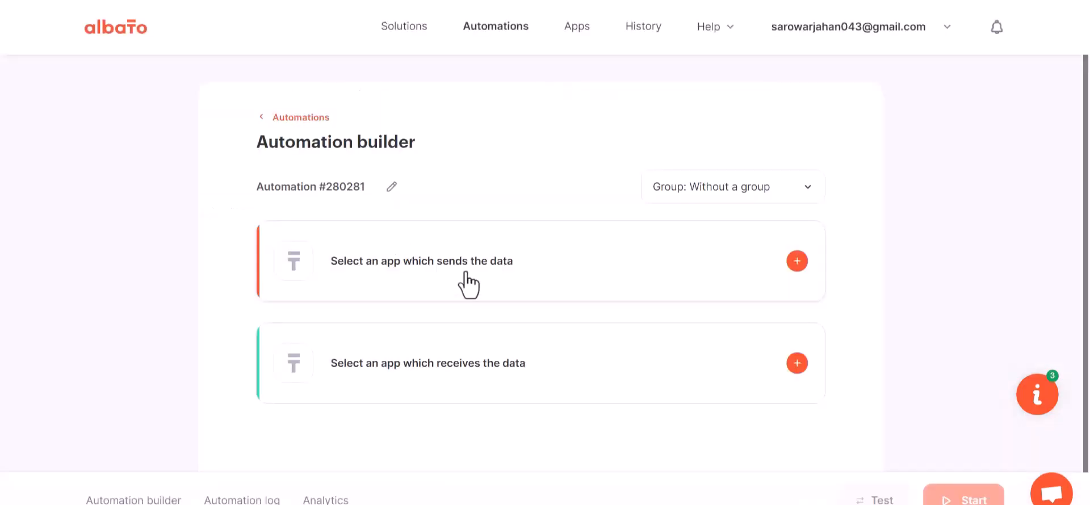
- Add a Webhook trigger with the Incoming webhook event, using the first My Account Webhook connection
click(793, 261)
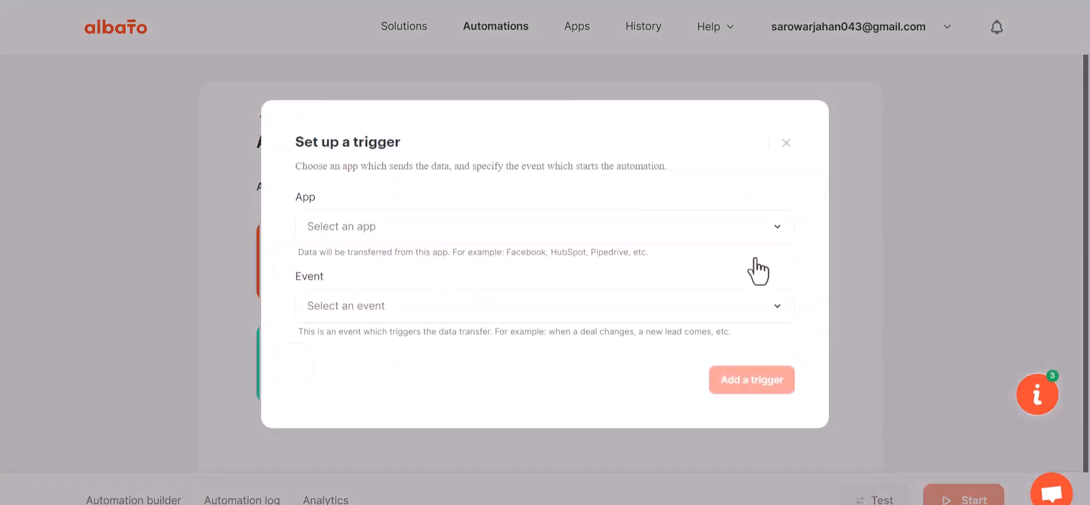
click(372, 237)
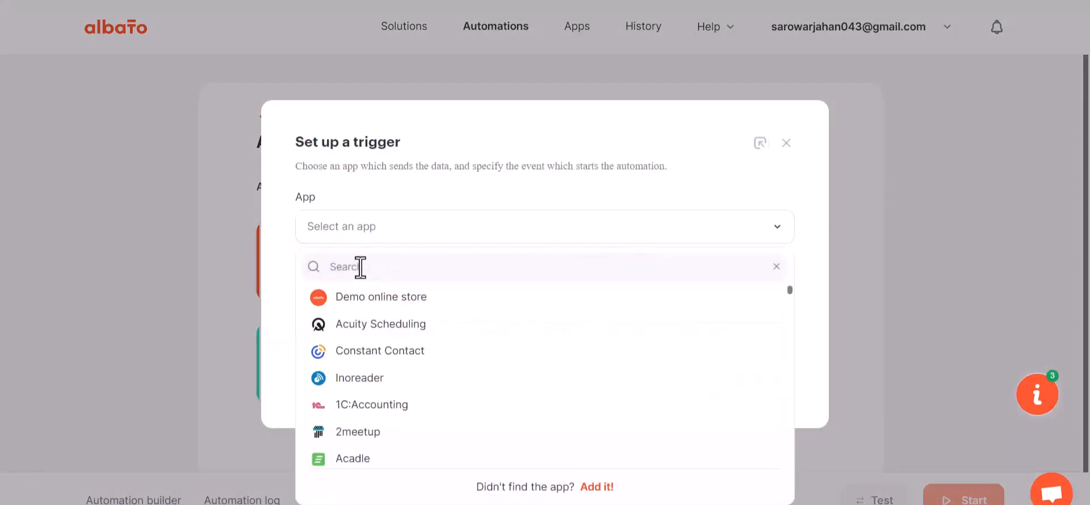
text(web)
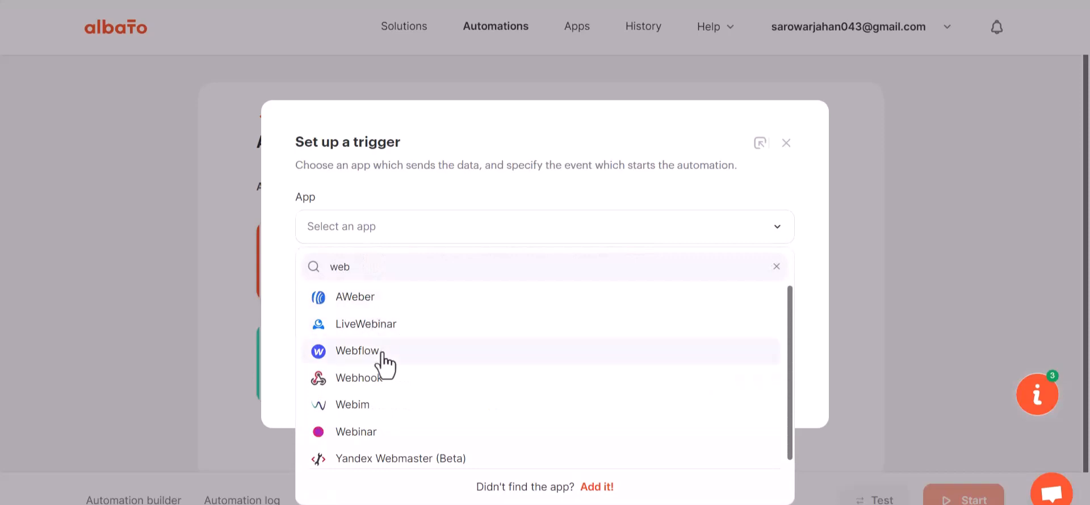
text(h)
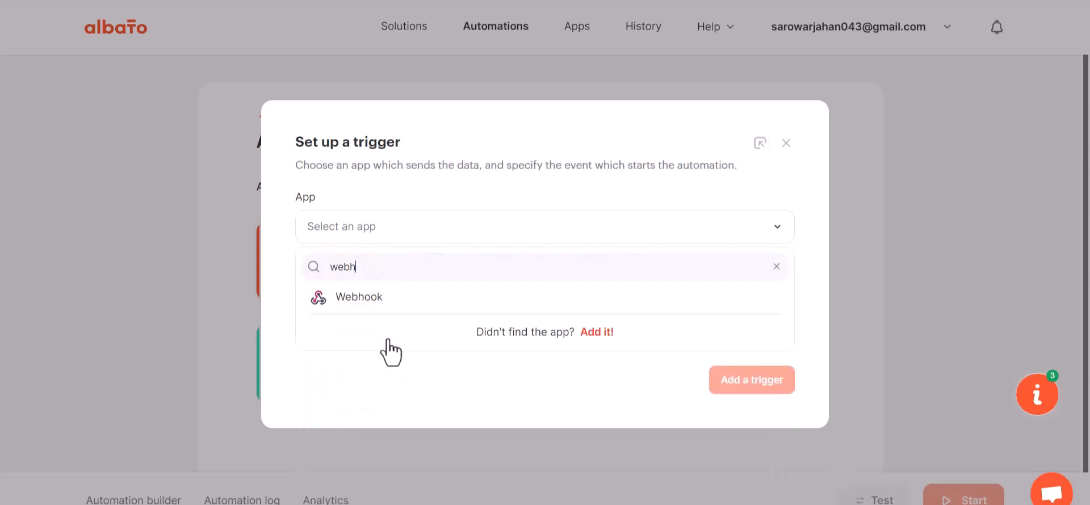
click(379, 300)
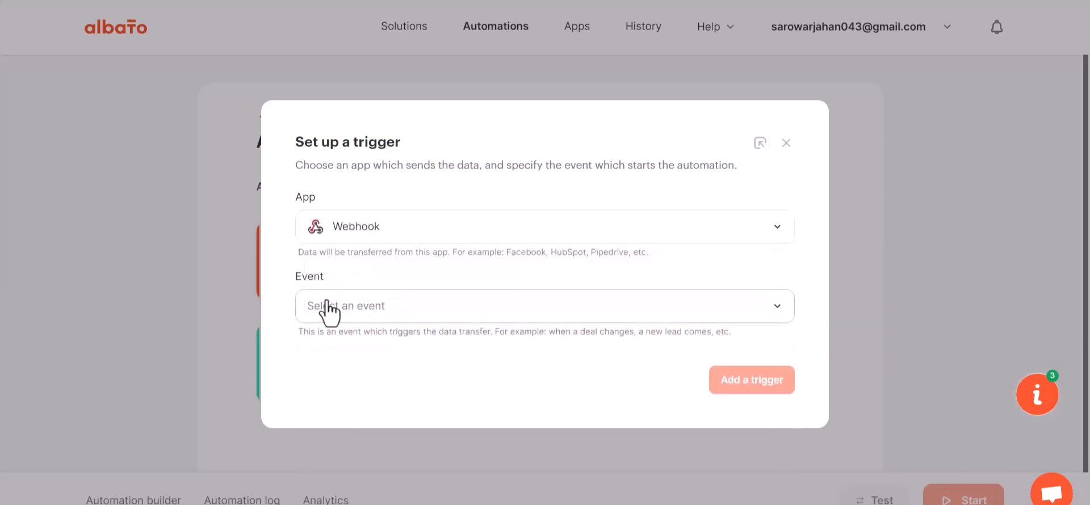
click(372, 310)
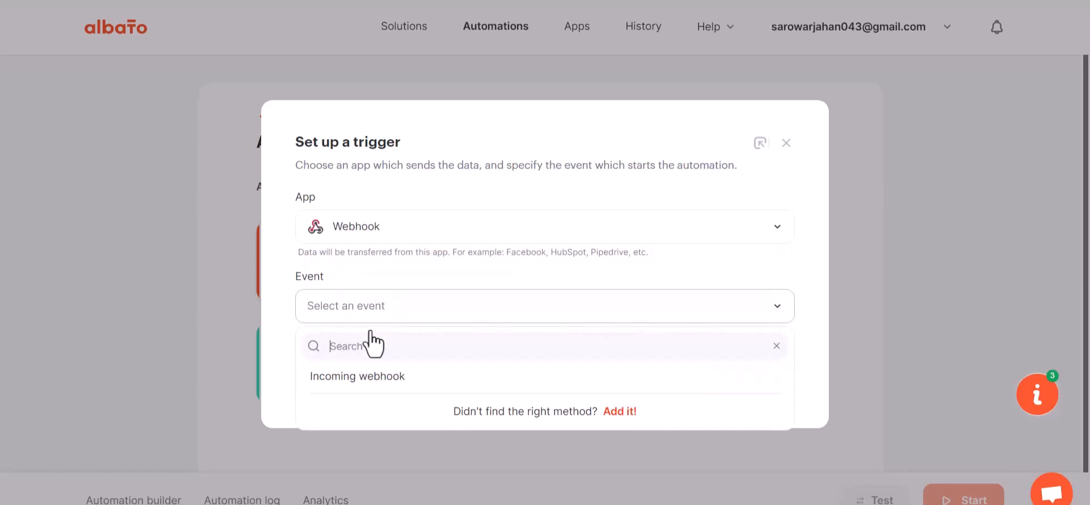
click(368, 377)
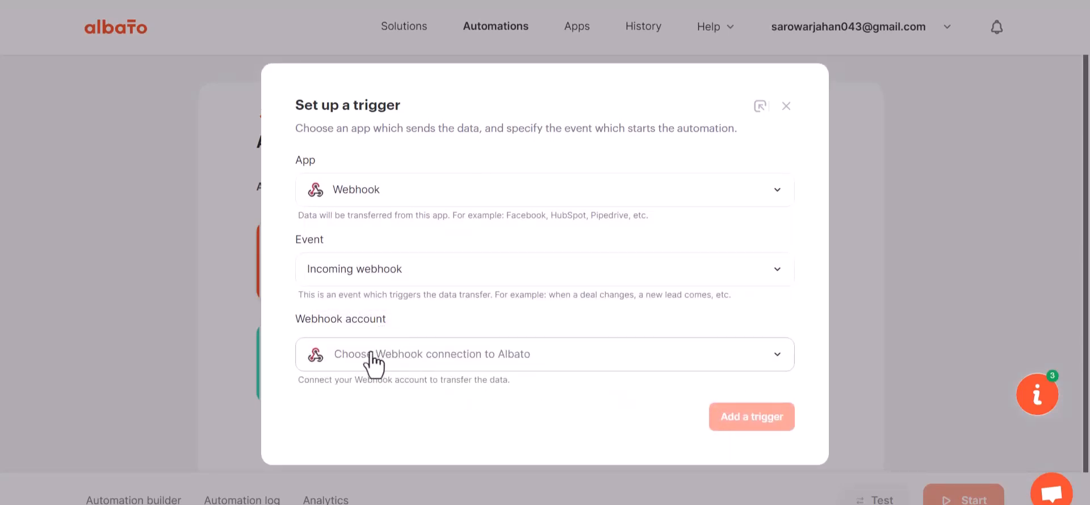
click(388, 354)
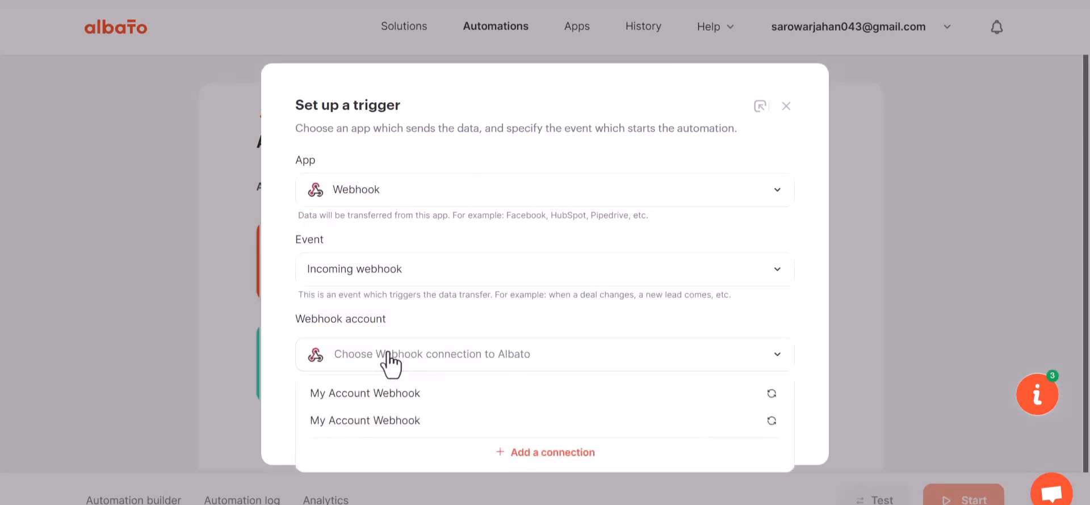
click(396, 399)
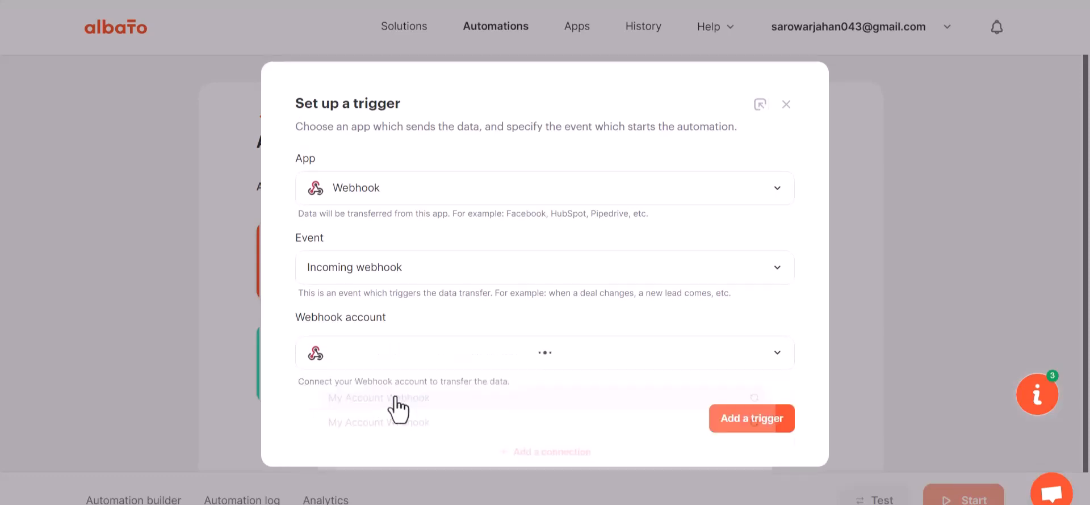
click(730, 421)
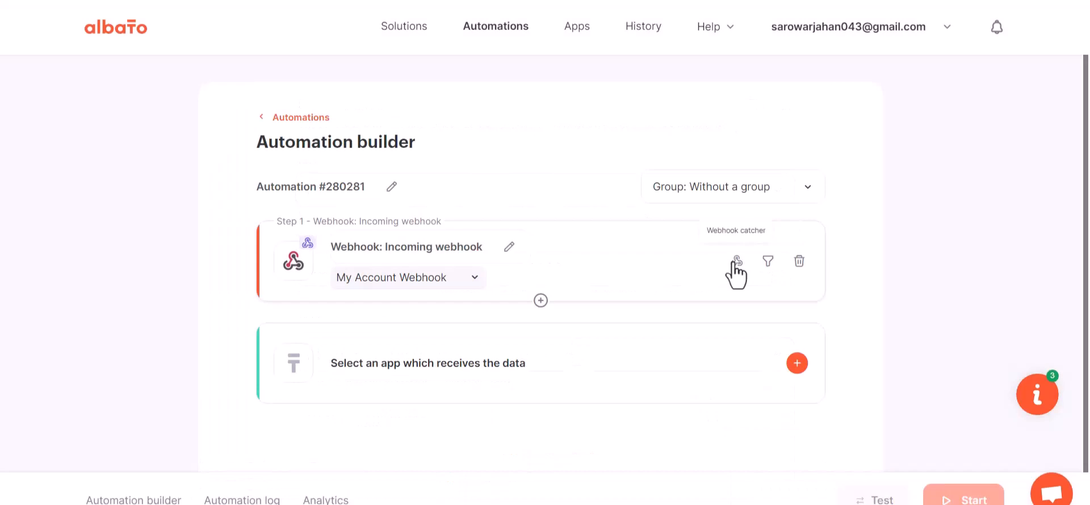
- Copy the trigger's generated webhook URL and set the webhook catcher to wait for data
click(736, 261)
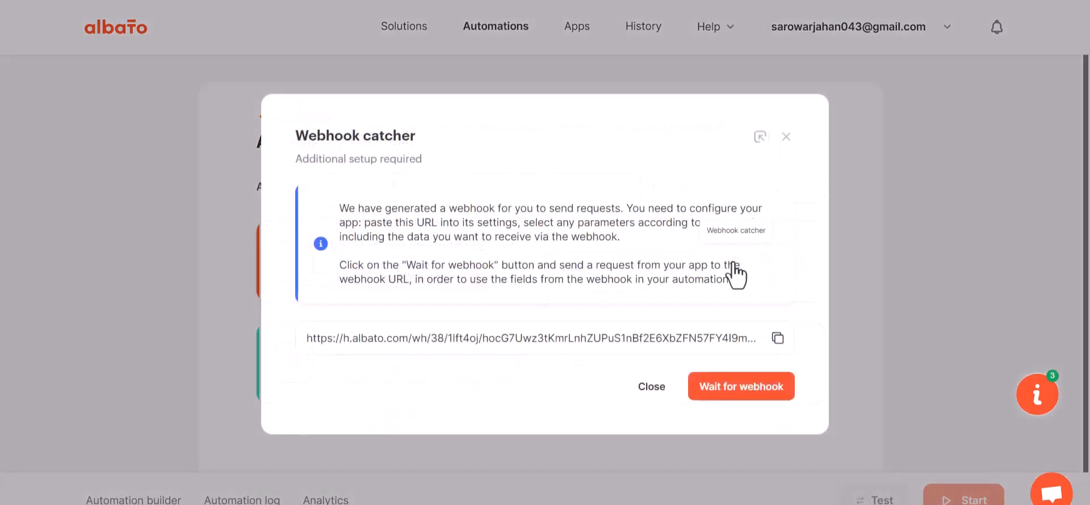
click(778, 337)
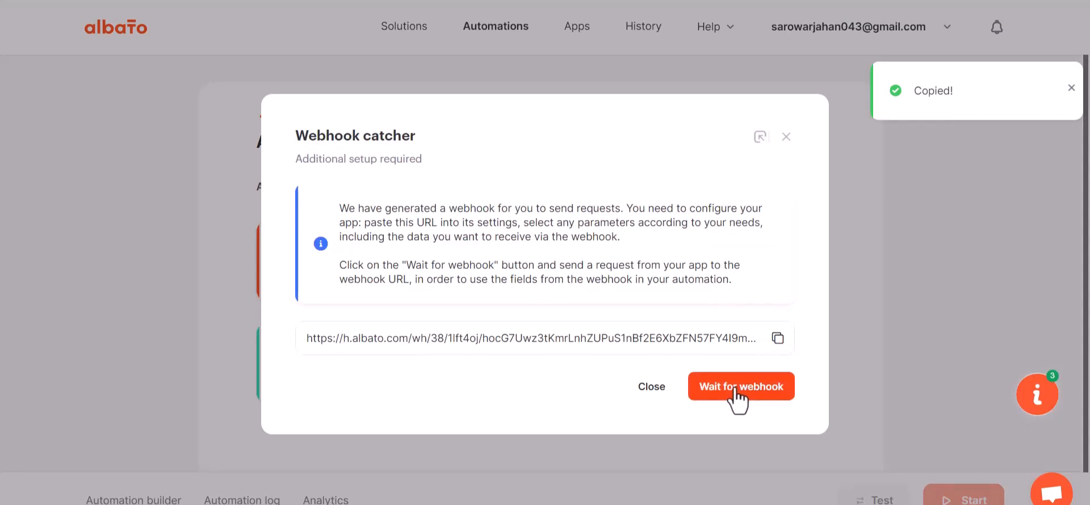
click(735, 390)
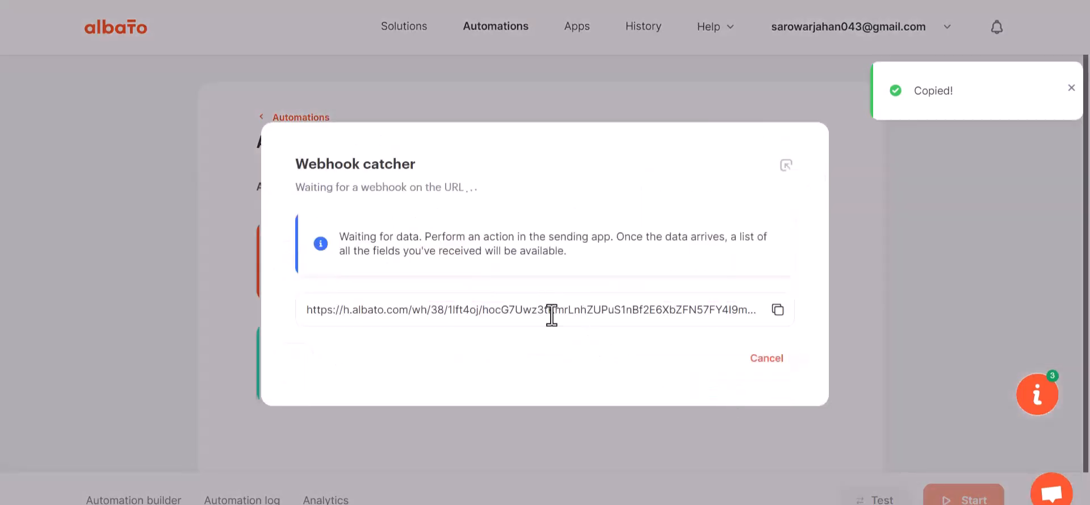
- Switch back to Bit Integrations and paste the copied webhook URL as the Albato integration's link
click(341, 1)
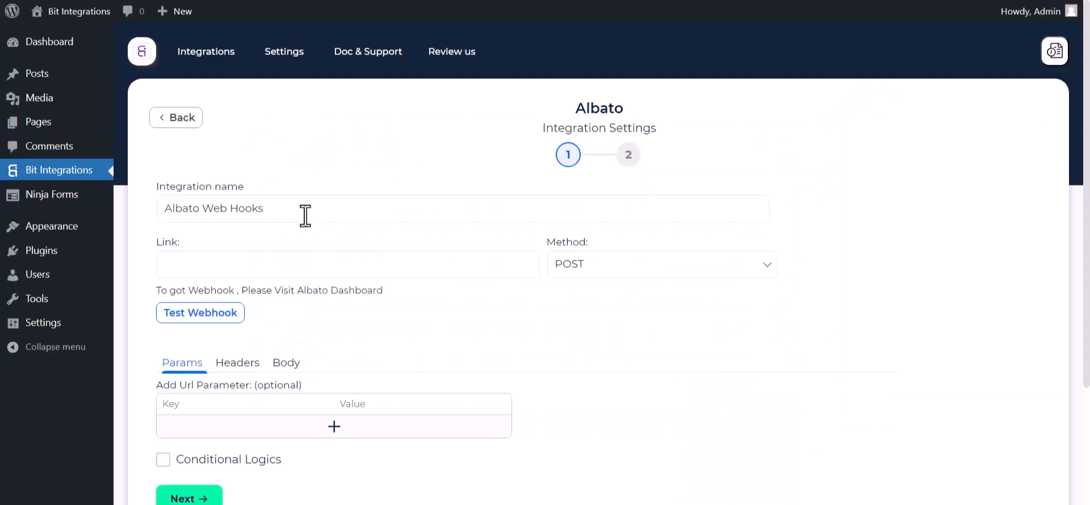
click(263, 271)
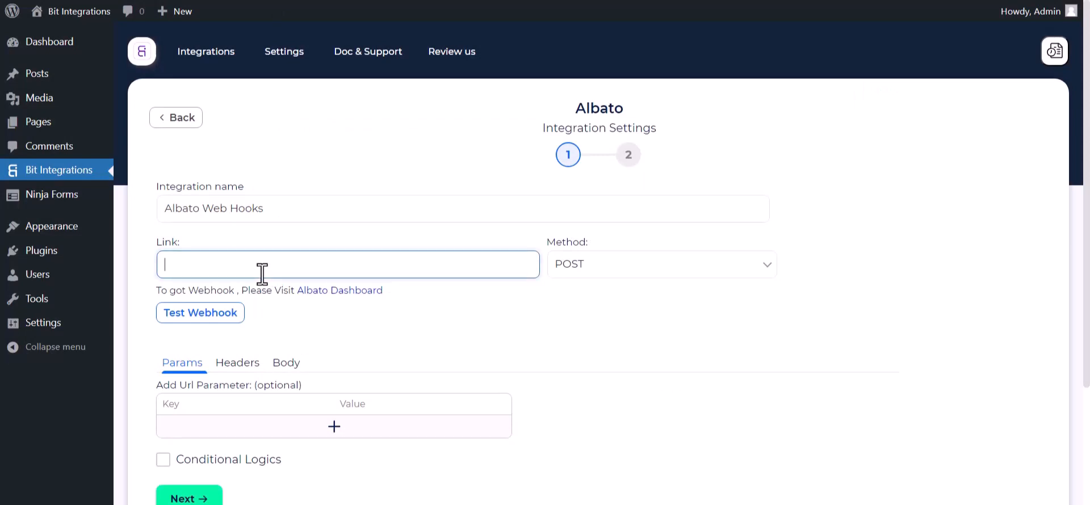
key(ctrl+v)
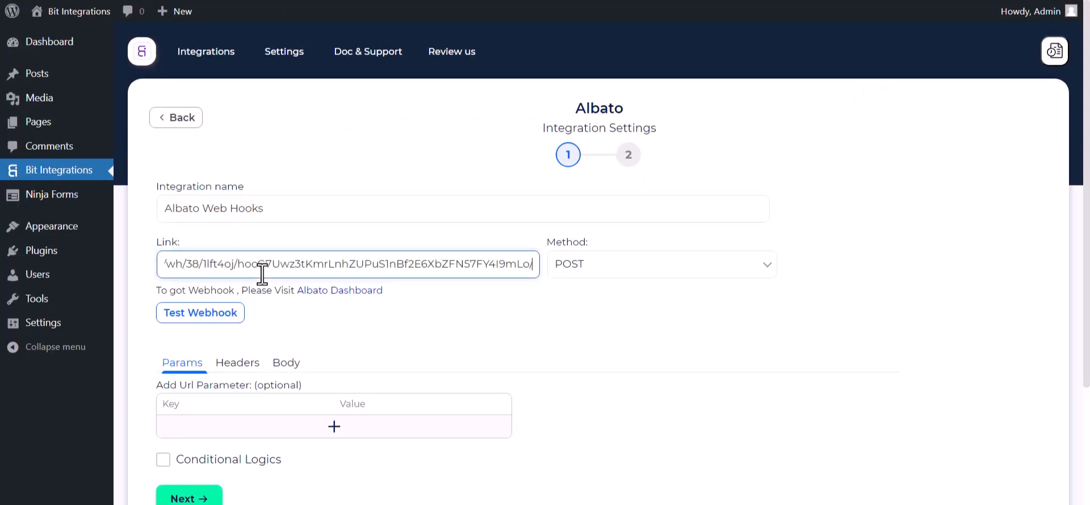
- Set the request body to send all data as application/json and test the webhook
click(284, 367)
click(205, 401)
scroll(206, 401, down, 3)
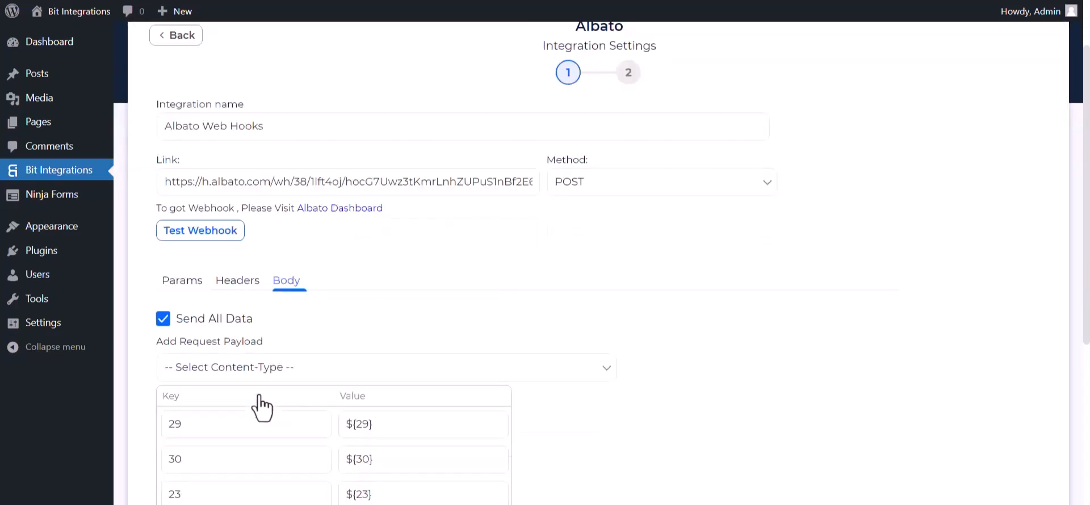
click(303, 311)
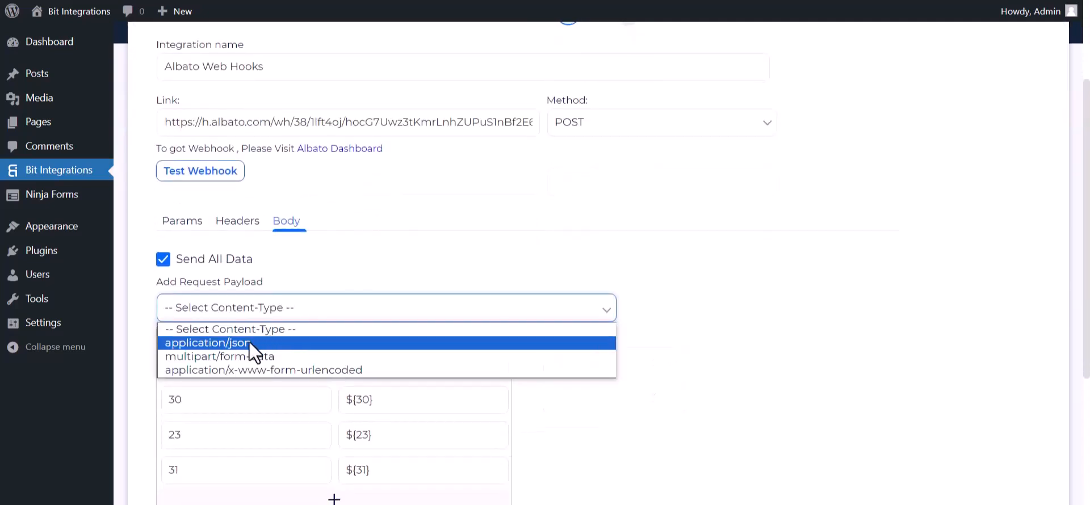
click(226, 345)
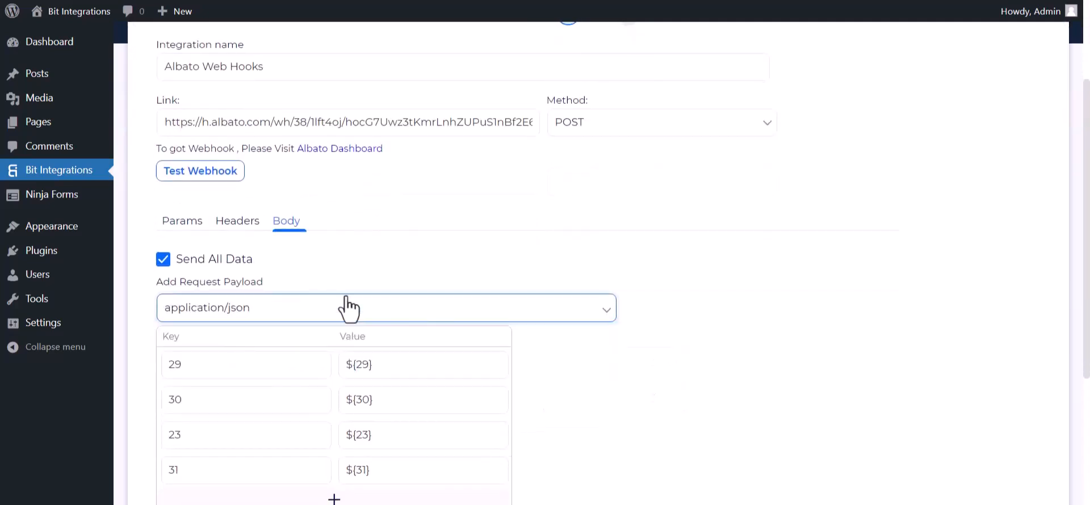
scroll(252, 241, up, 2)
click(208, 244)
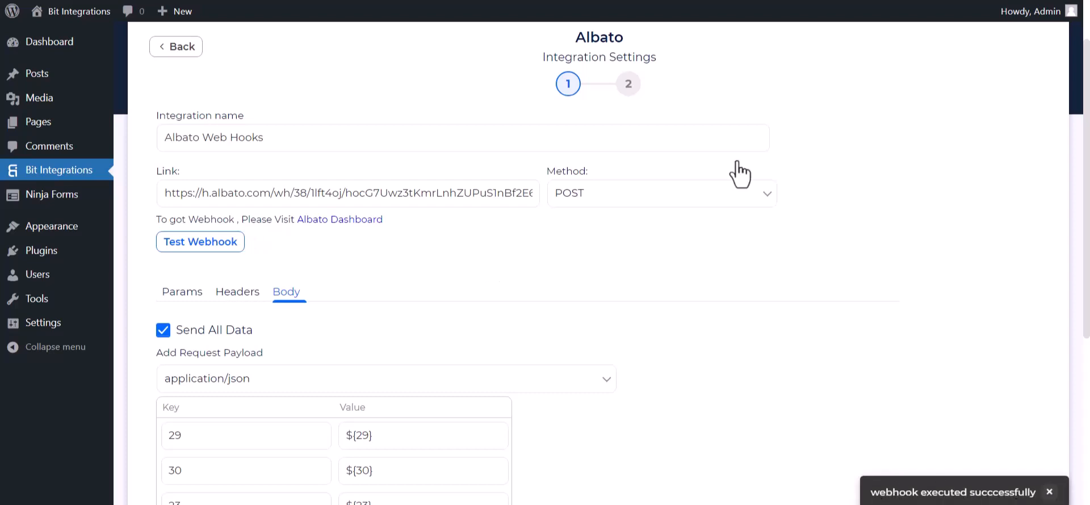
scroll(165, 328, down, 5)
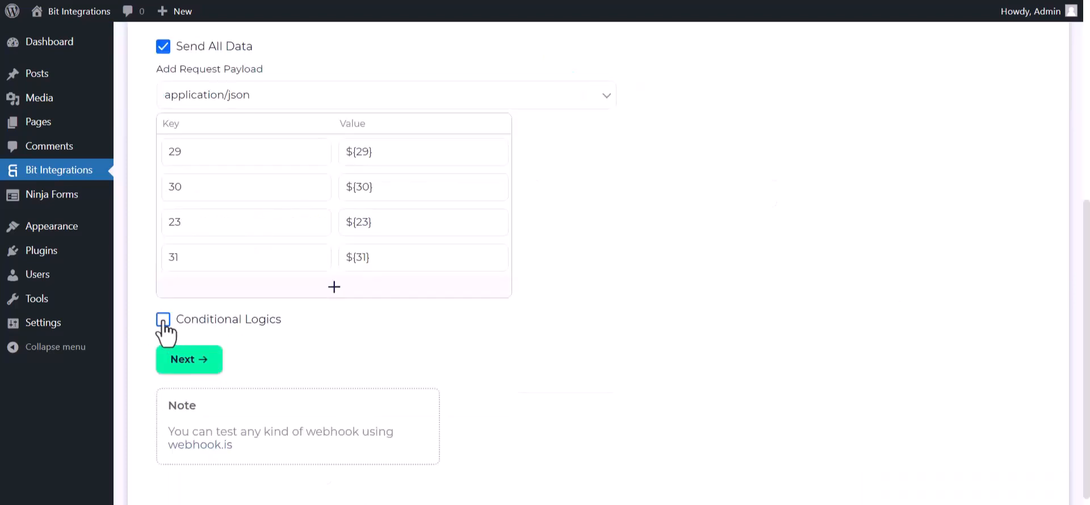
click(163, 320)
scroll(291, 379, down, 2)
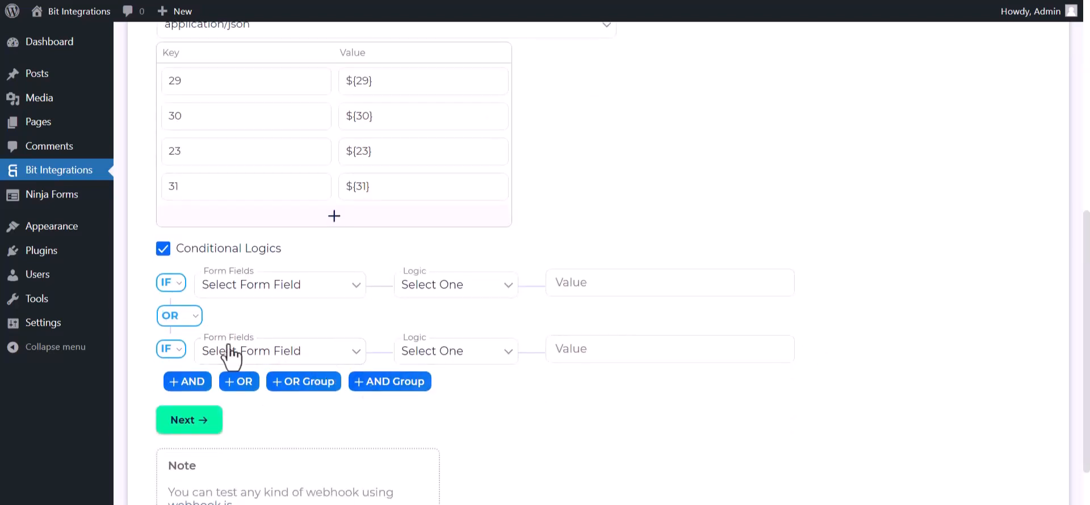
click(163, 249)
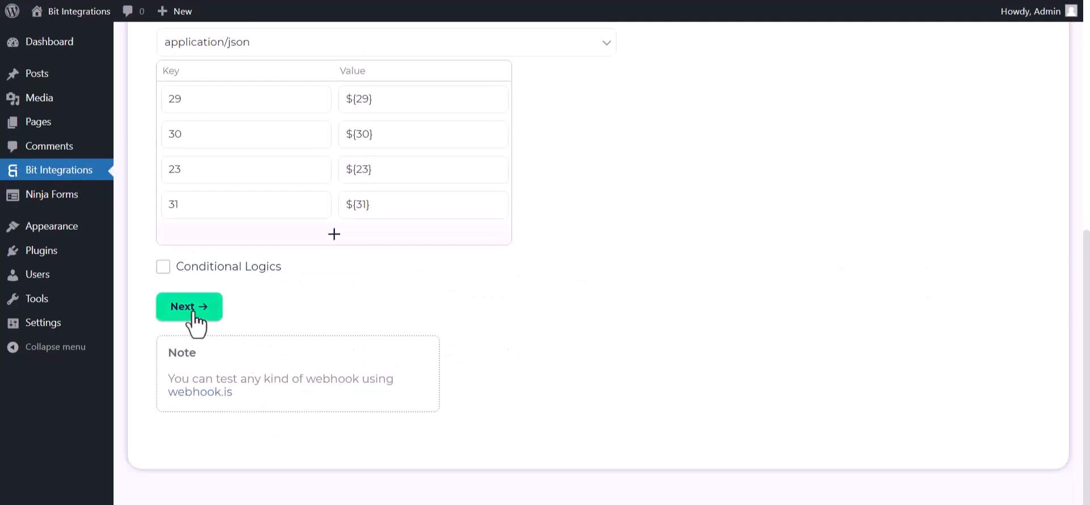
- Complete the Albato integration setup without conditional logic
click(213, 312)
click(563, 218)
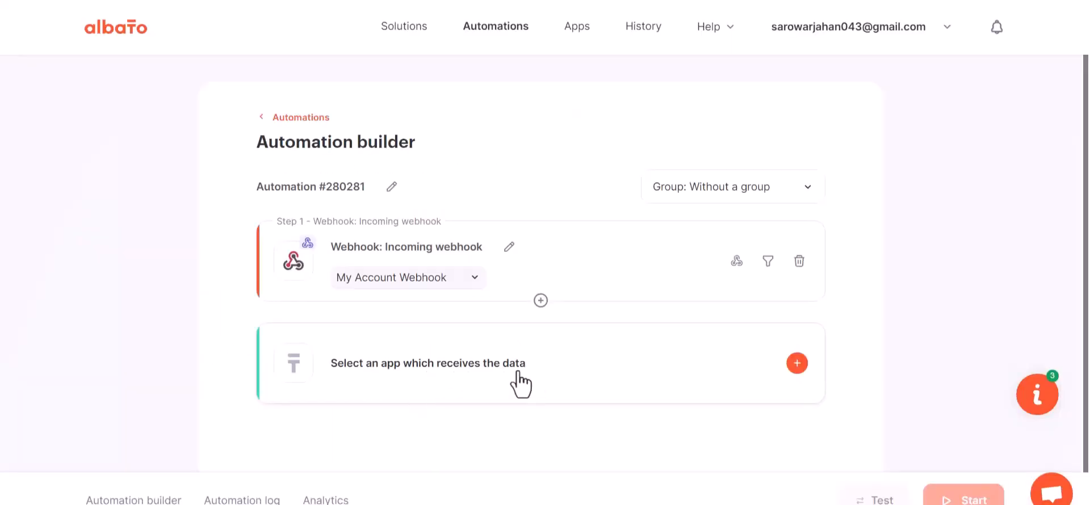
- Choose MailChimp as the app that receives the data, with the action Add subscriber to the list
click(556, 372)
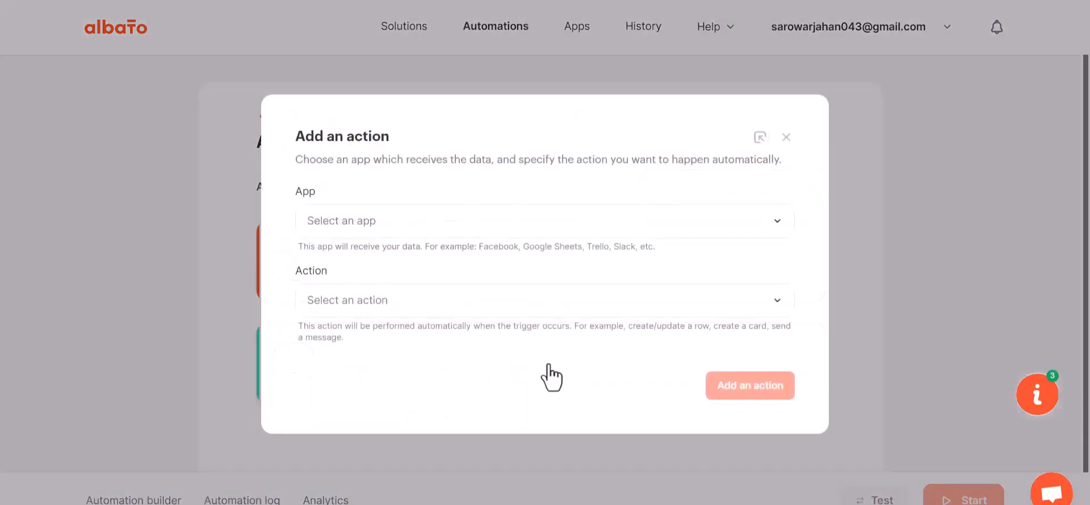
click(392, 230)
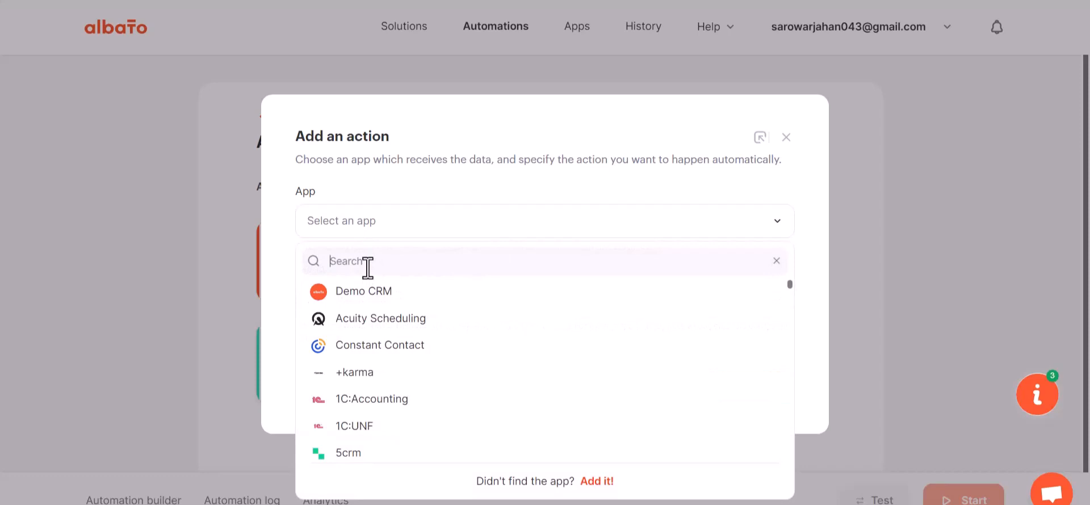
text(mail)
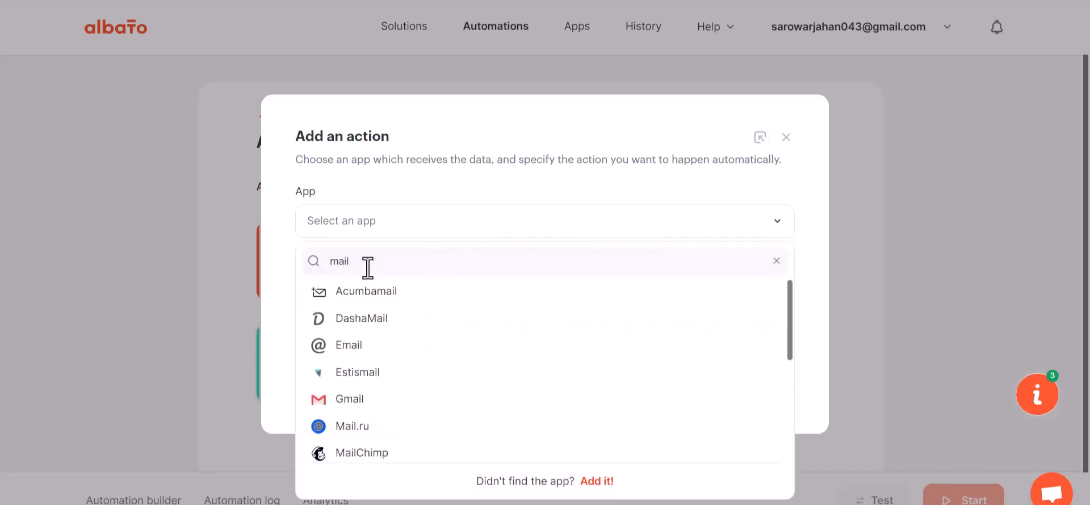
text(c)
click(372, 296)
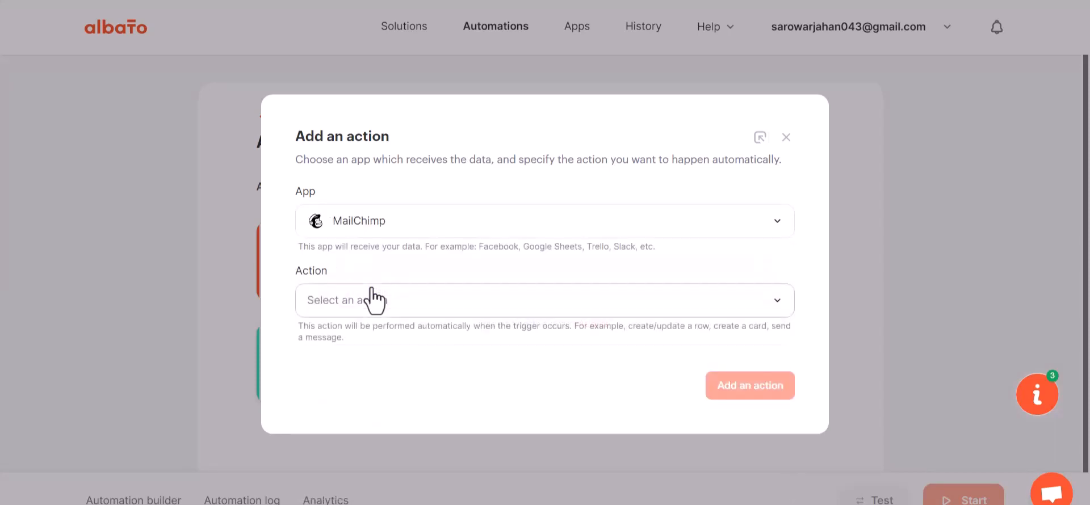
click(388, 313)
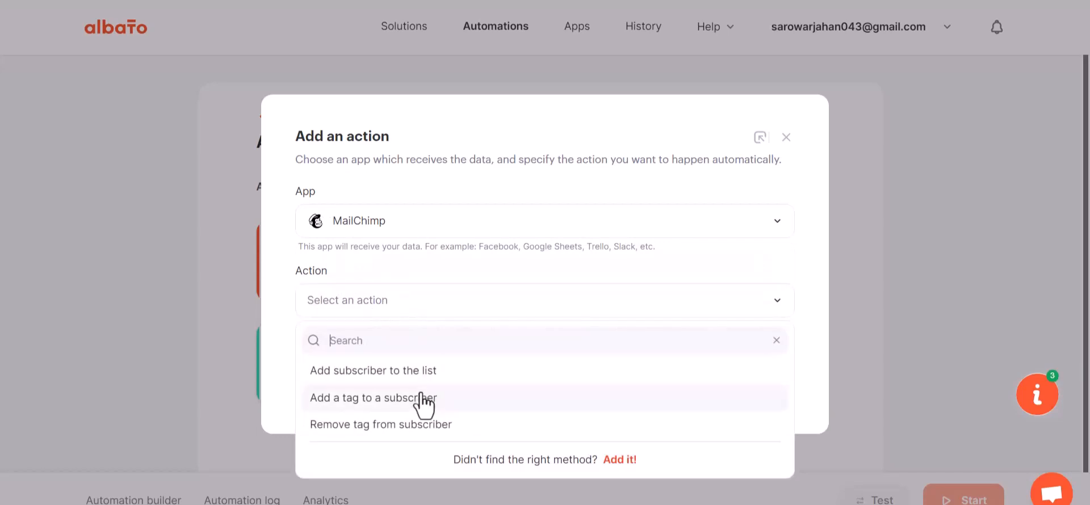
click(433, 370)
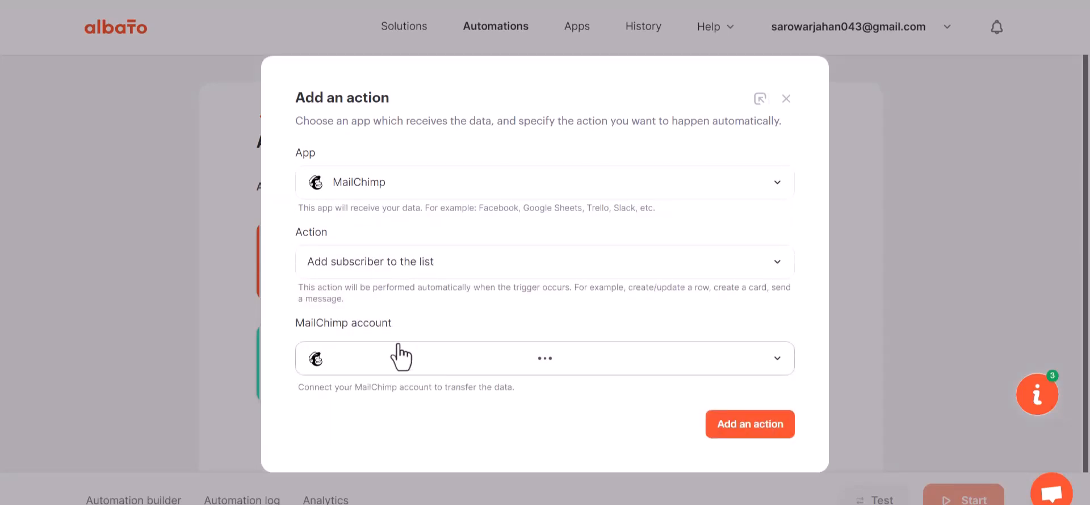
- Add a new MailChimp connection, log in to the MailChimp account and allow Albato access to it
click(399, 331)
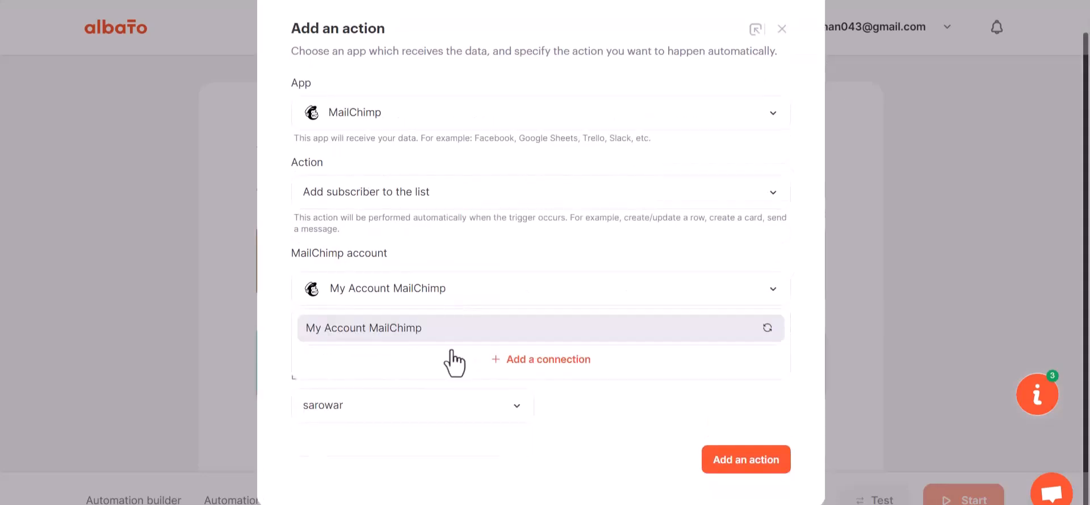
click(524, 363)
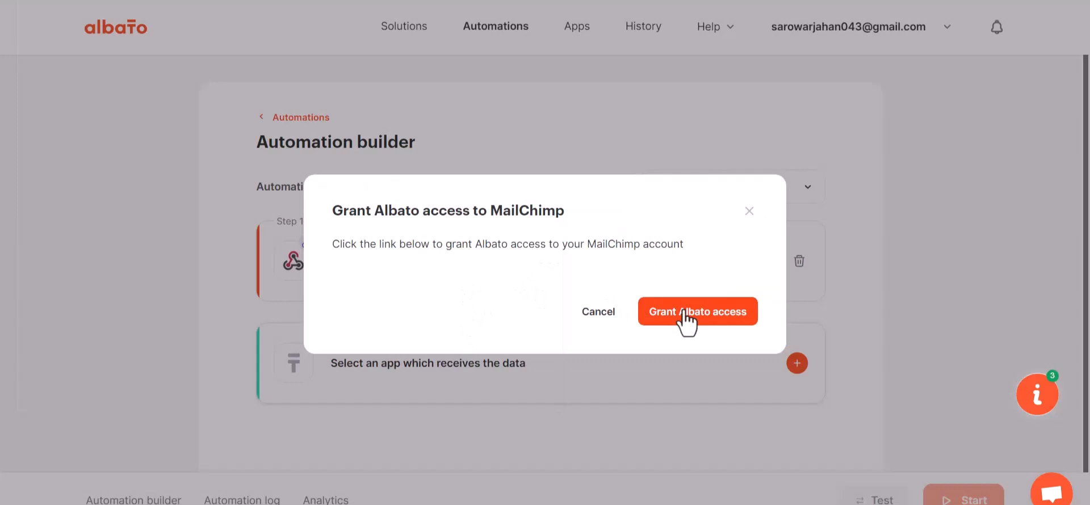
click(685, 311)
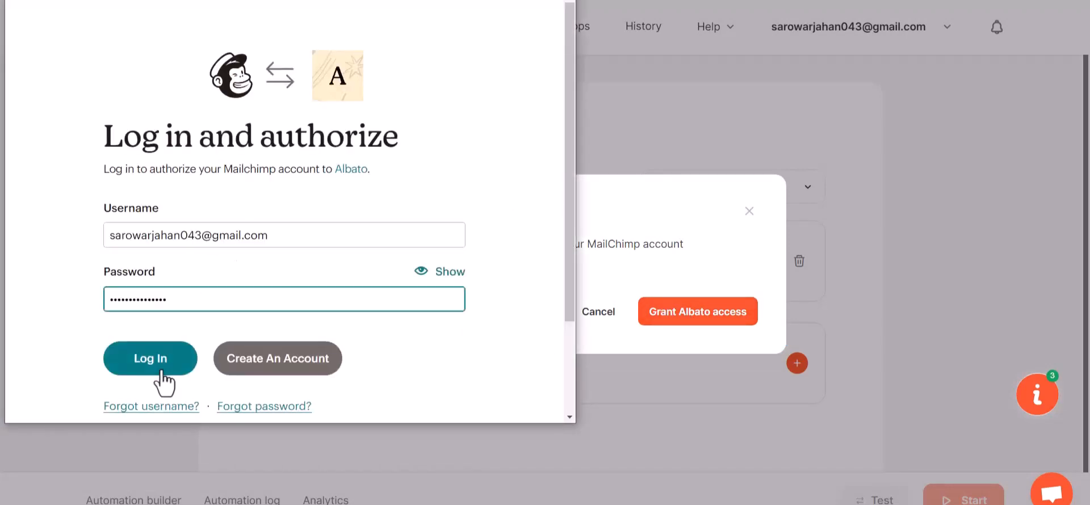
key(Return)
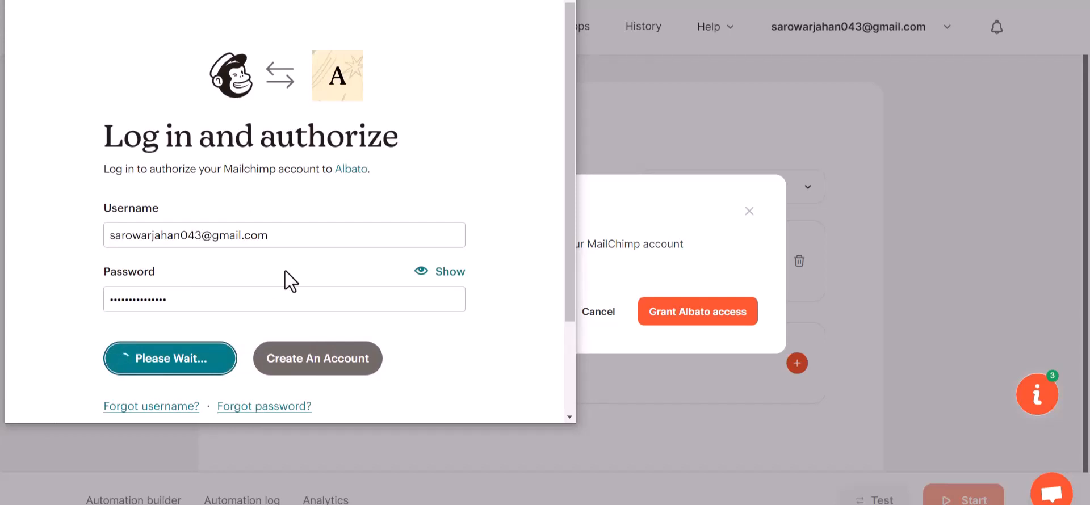
scroll(230, 339, down, 3)
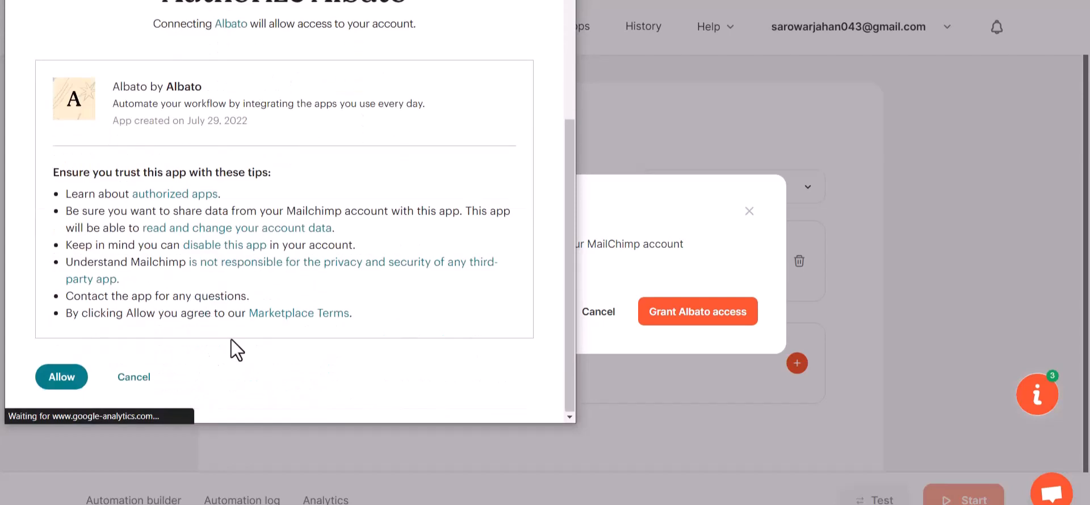
click(76, 374)
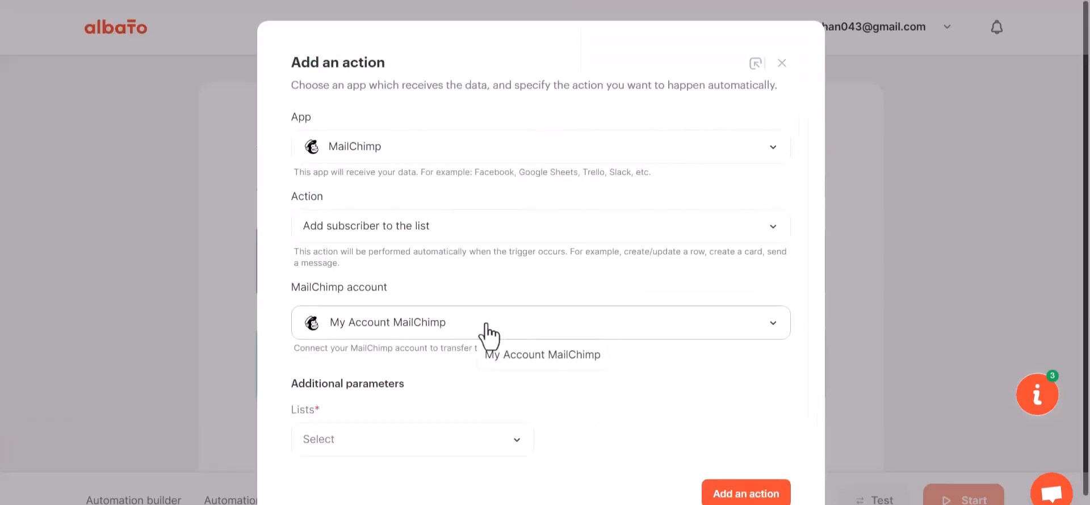
scroll(484, 325, down, 1)
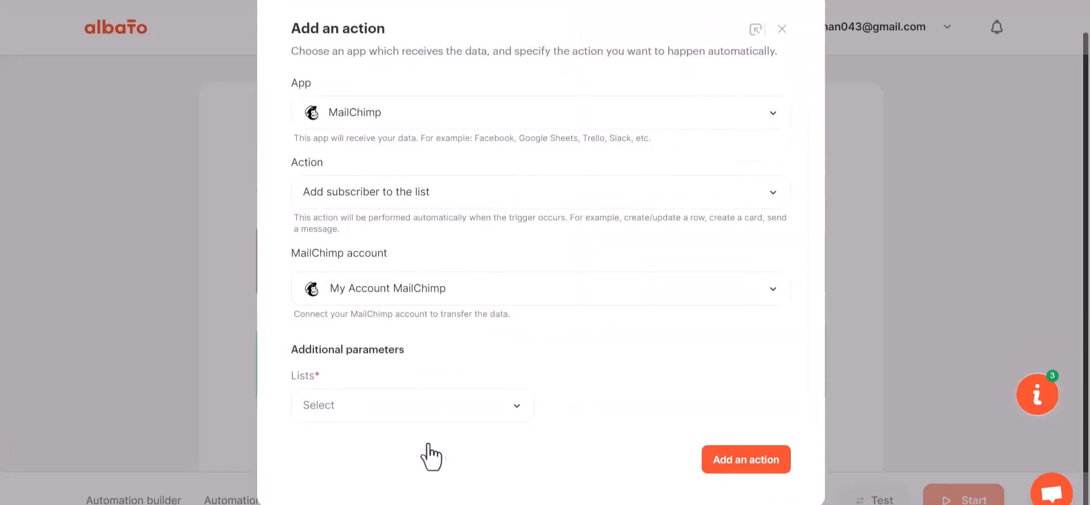
- Select the account's subscriber list in the additional parameters and add the MailChimp action
click(418, 417)
click(326, 476)
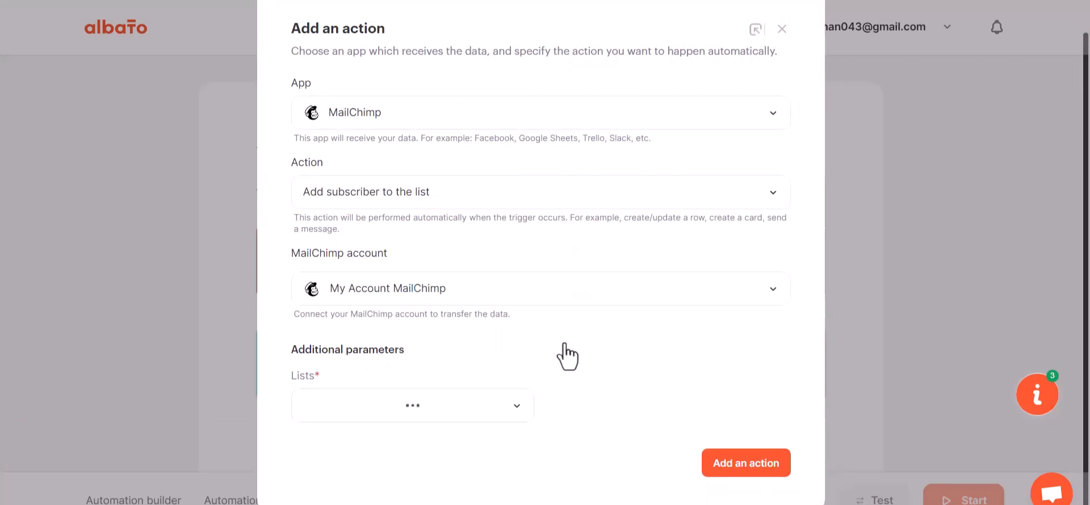
click(751, 465)
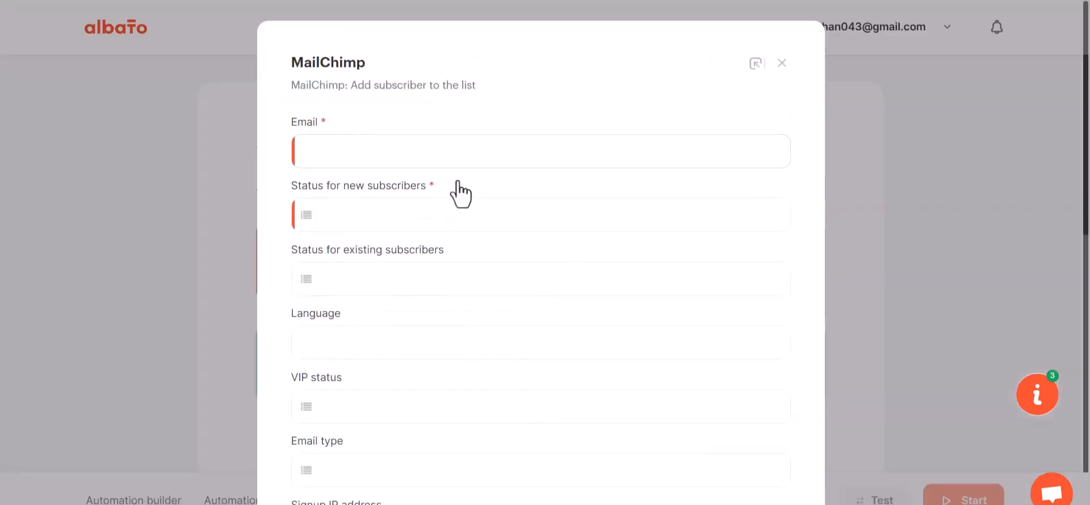
- Map the subscriber's Email to webhook field 23 and set the status for new subscribers to Subscribed
click(384, 154)
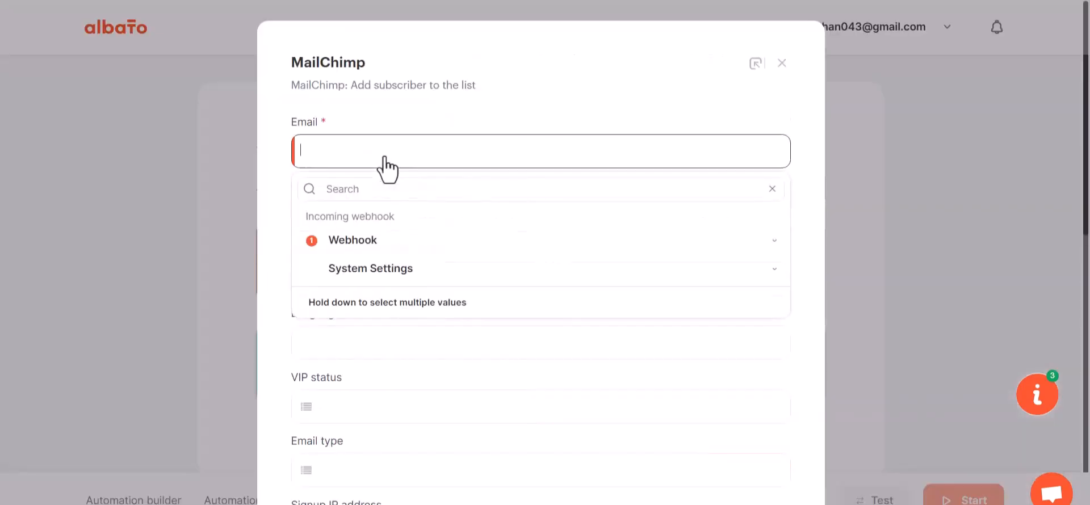
click(382, 243)
click(346, 377)
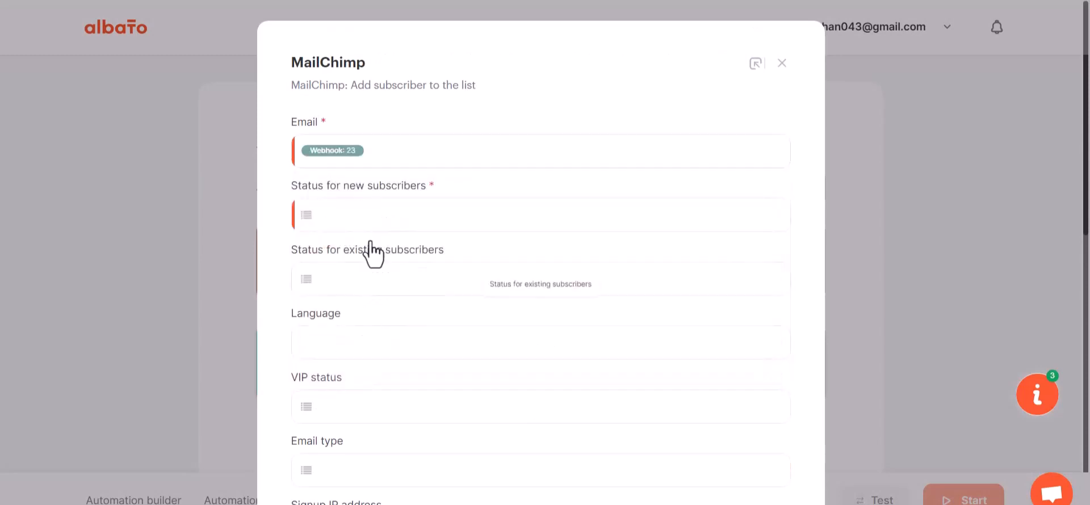
scroll(372, 316, down, 2)
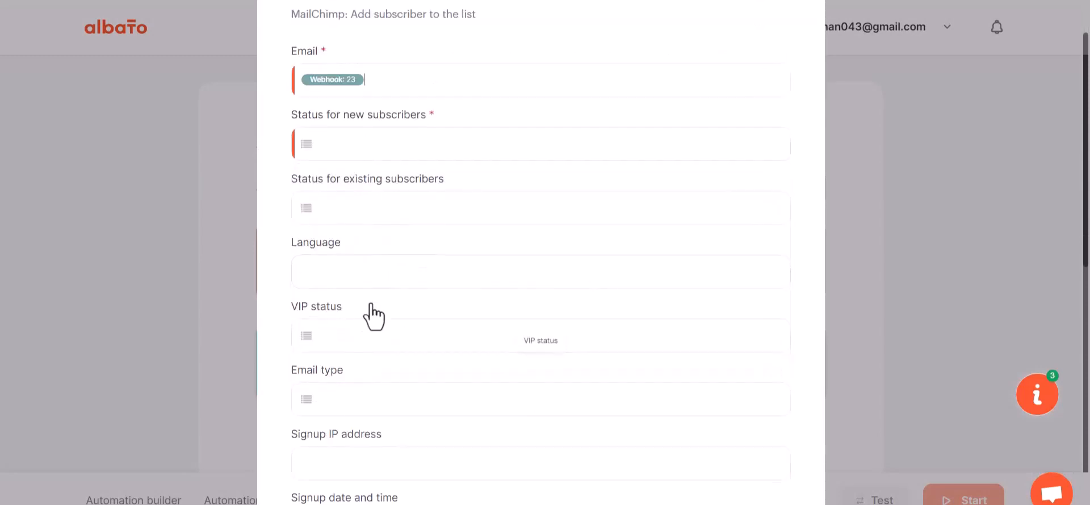
scroll(372, 316, down, 2)
click(377, 74)
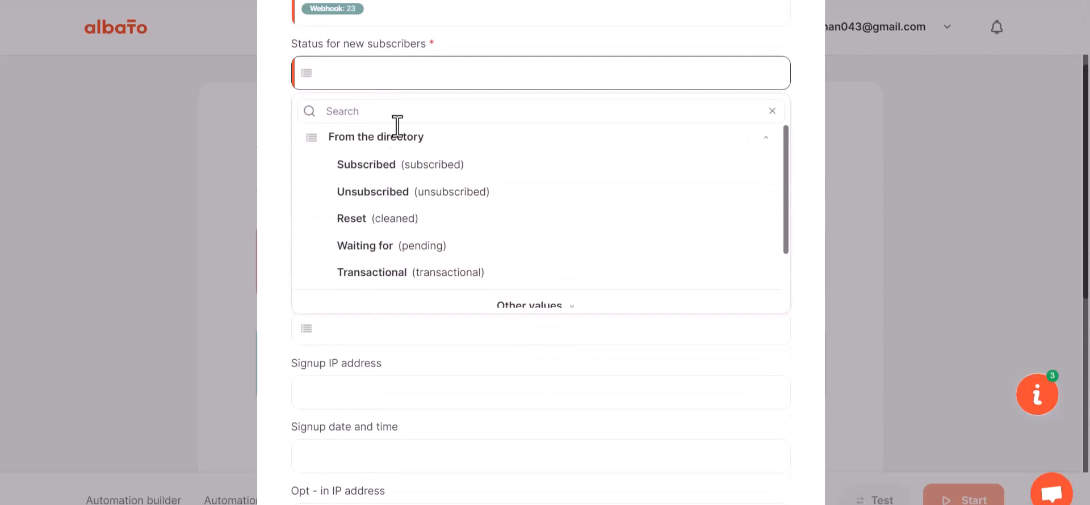
click(381, 178)
- Map First Name to webhook field 29 and Last Name to webhook field 30
scroll(401, 295, down, 10)
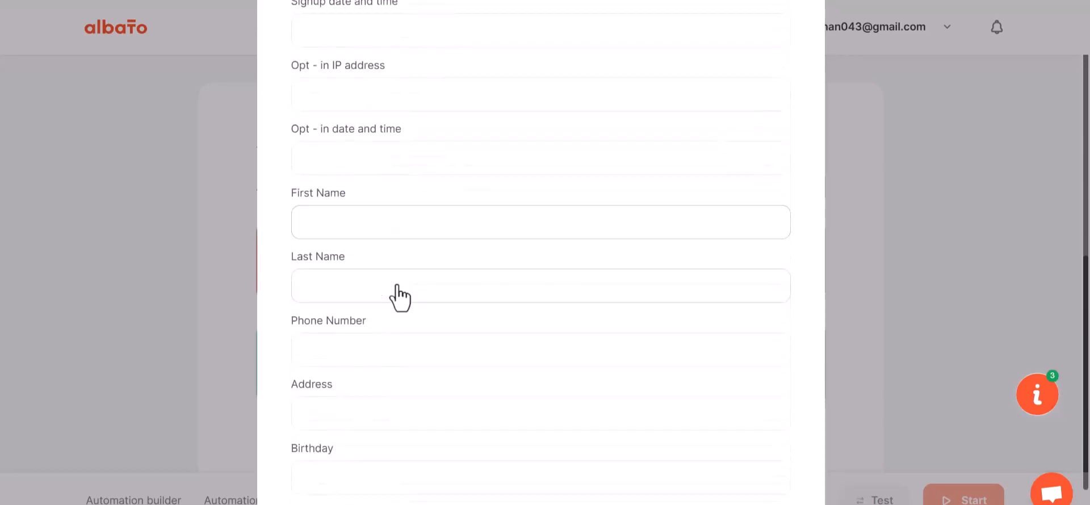
click(360, 224)
click(366, 313)
scroll(358, 448, down, 1)
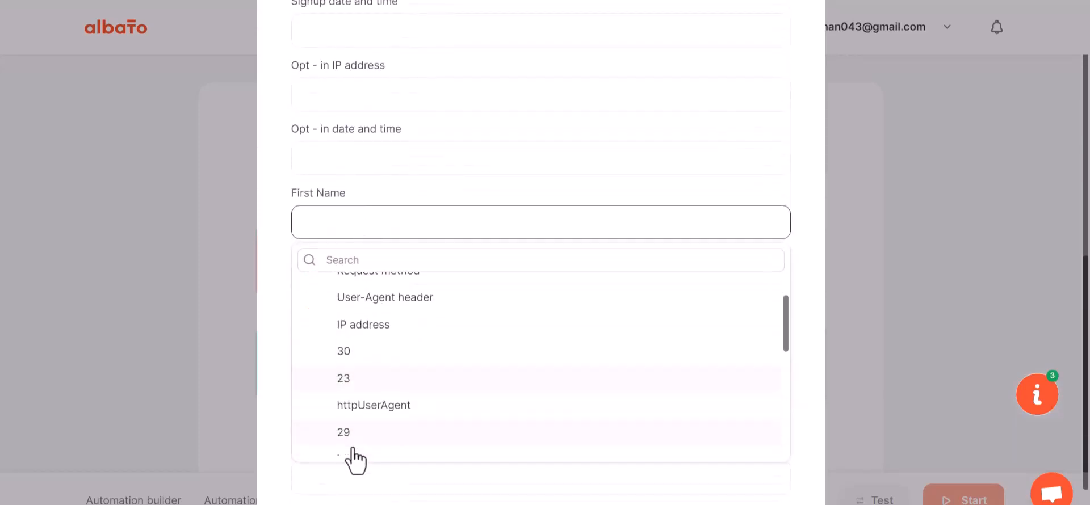
click(353, 431)
click(357, 286)
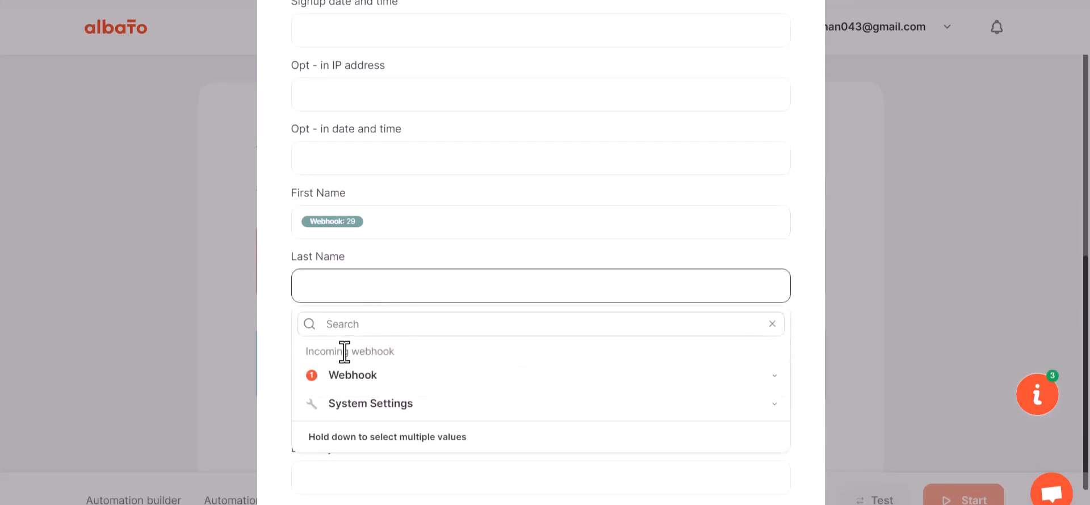
click(347, 377)
click(364, 484)
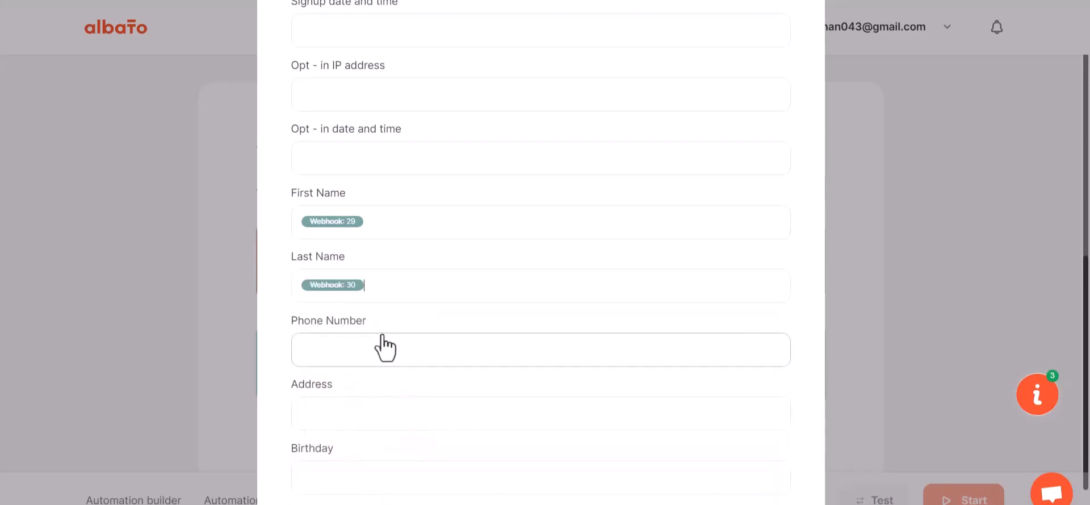
- Map Phone Number to webhook field 31 and save the MailChimp action's field settings
scroll(380, 329, down, 1)
click(373, 284)
click(357, 368)
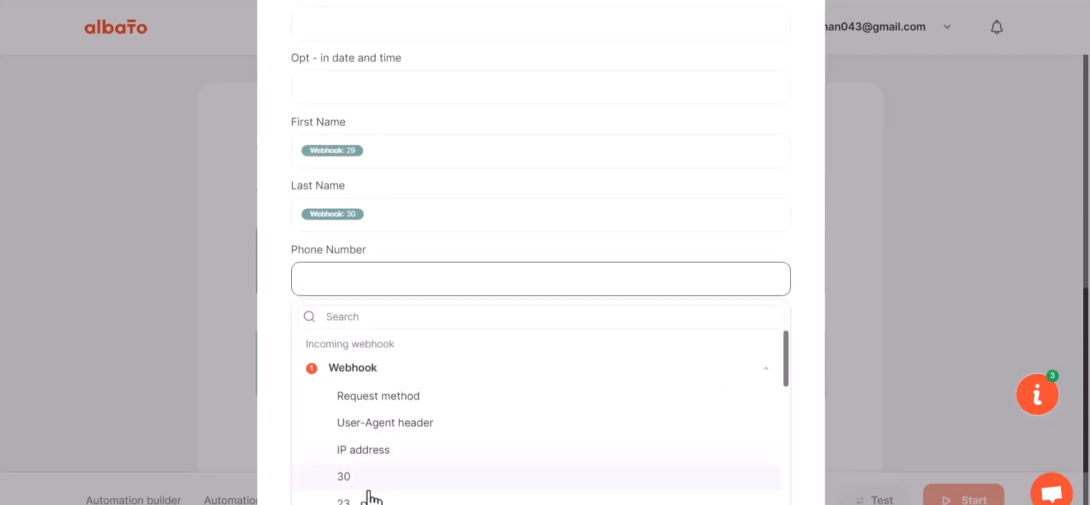
scroll(366, 499, down, 5)
click(357, 397)
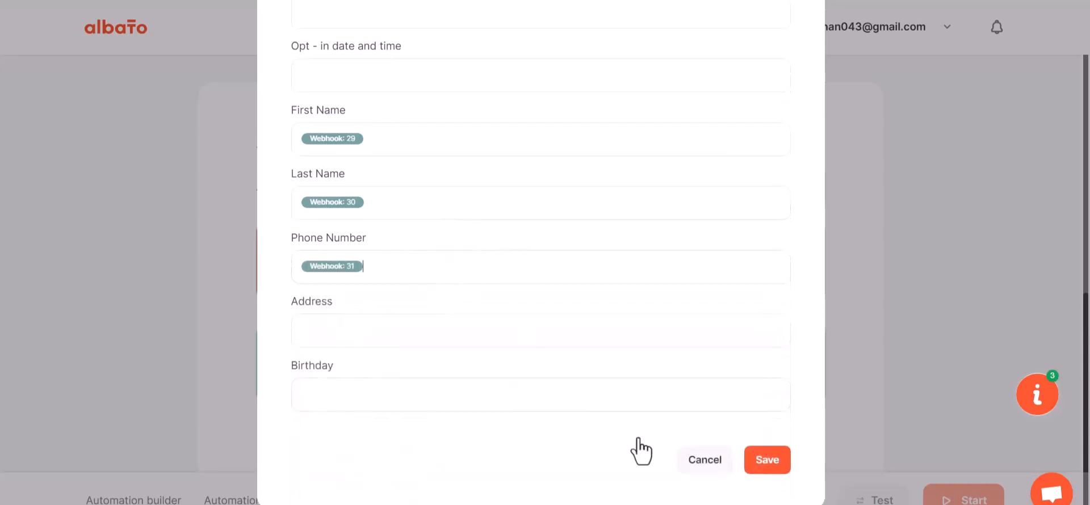
click(762, 462)
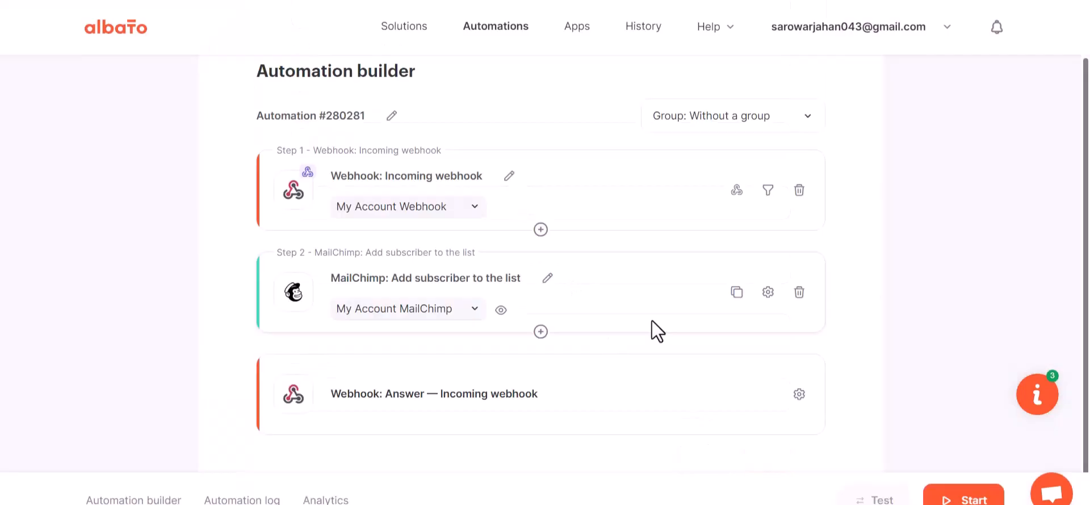
- Start the automation, switch to the website's contact form and submit the filled-in test entry
click(963, 499)
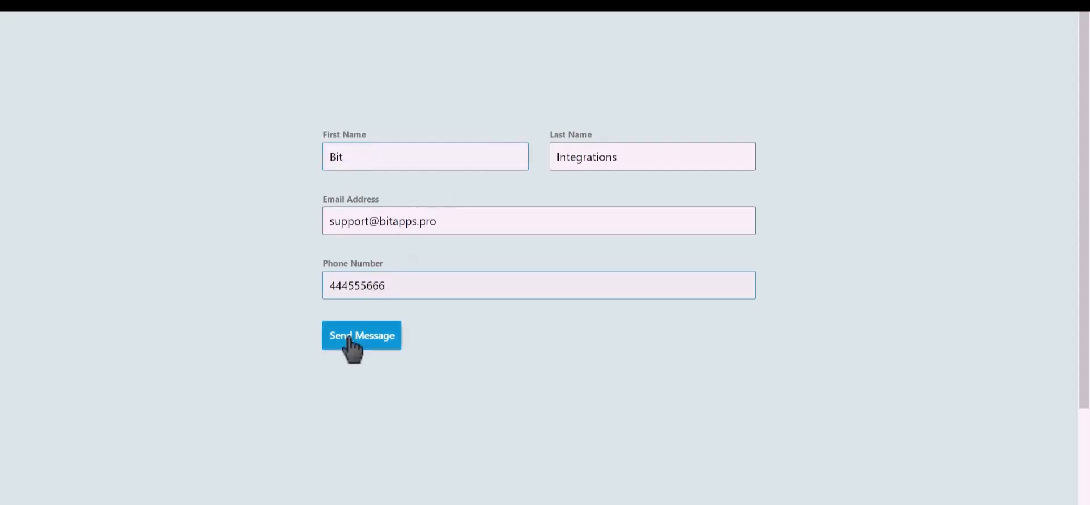
click(371, 340)
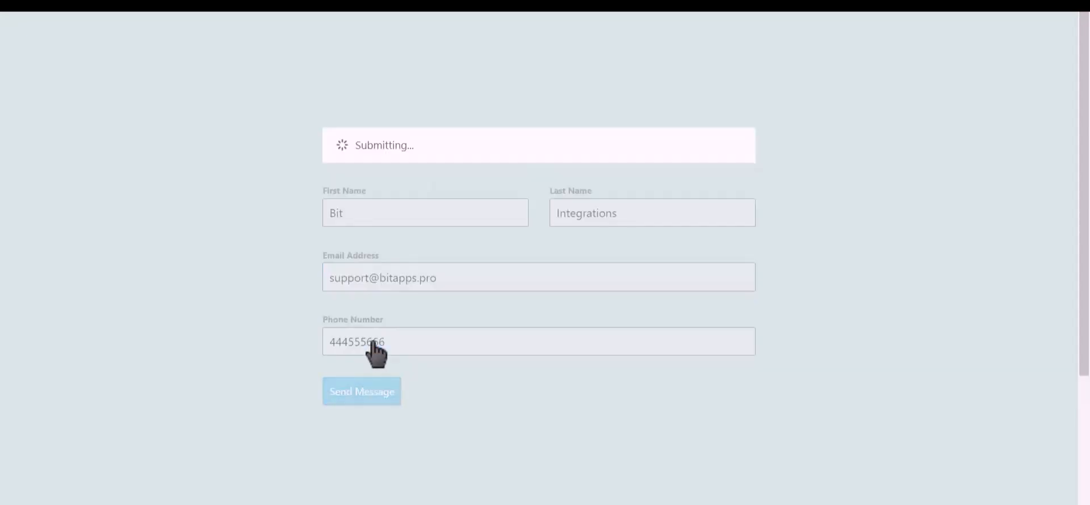